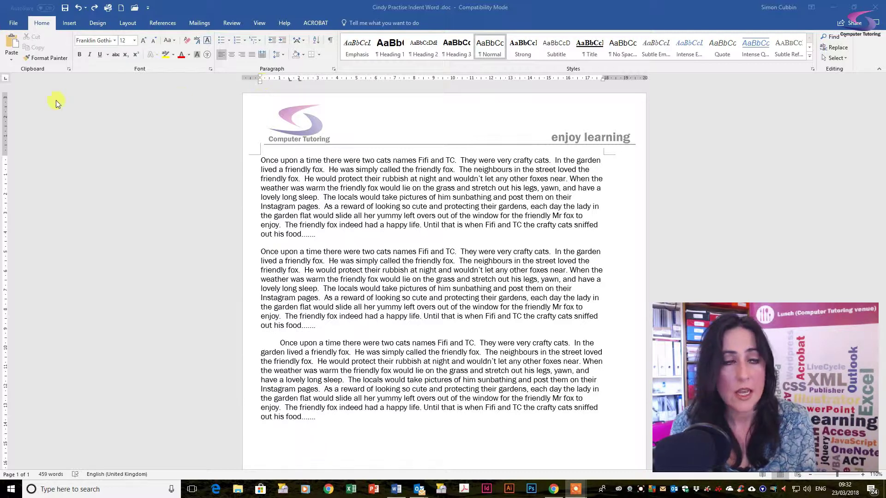
On the View tab, switch the Ruler off and back on so the rulers show
click(260, 23)
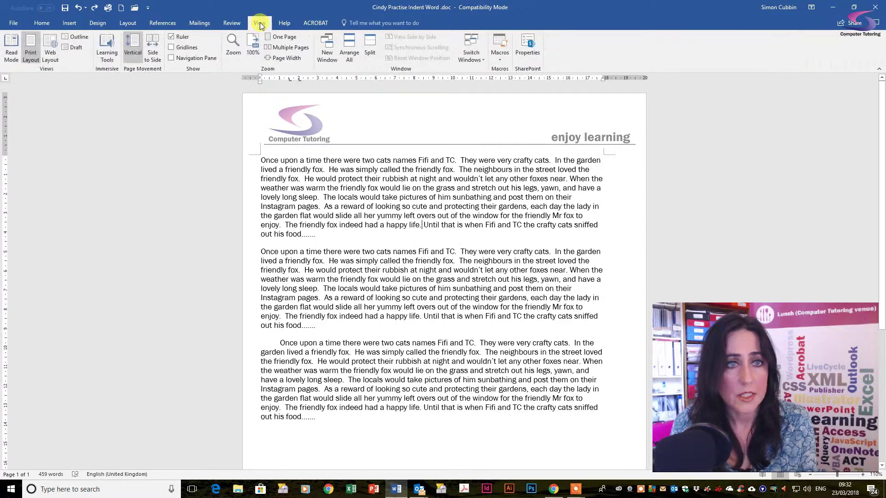
click(171, 37)
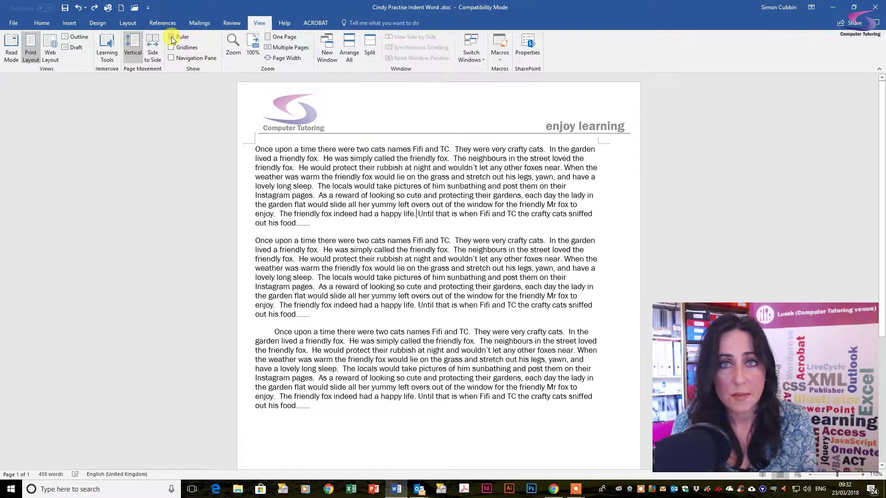
click(170, 37)
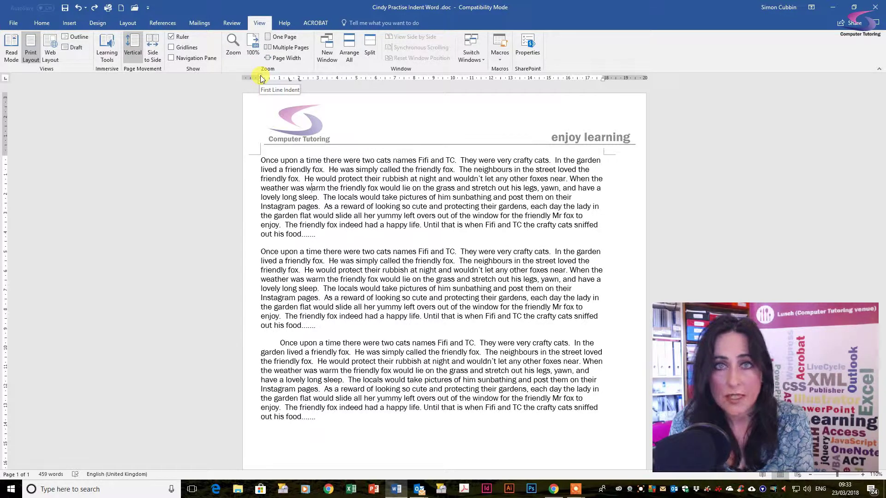
Indent the first paragraph's first line and left edge, and pull its right edge to about 16 cm
mouse_move(261, 79)
mouse_down()
mouse_move(283, 80)
mouse_move(261, 82)
mouse_up()
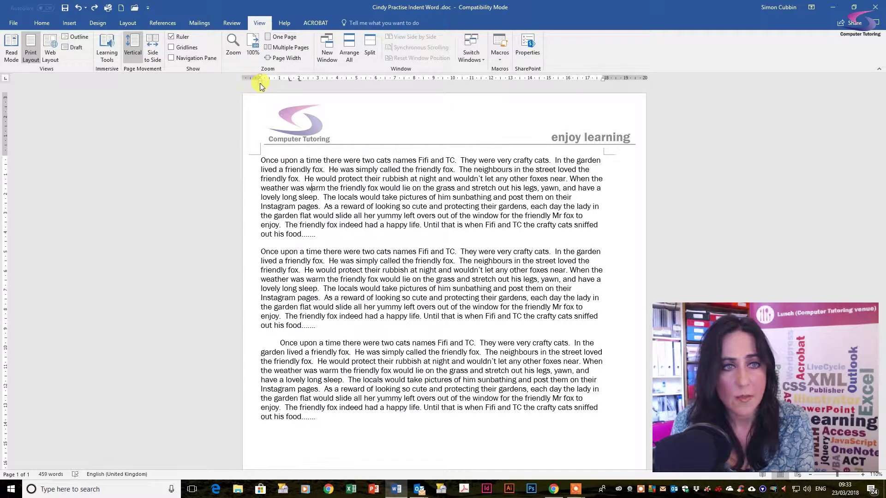
mouse_move(259, 82)
mouse_down()
mouse_move(340, 93)
mouse_move(279, 87)
mouse_move(297, 90)
mouse_up()
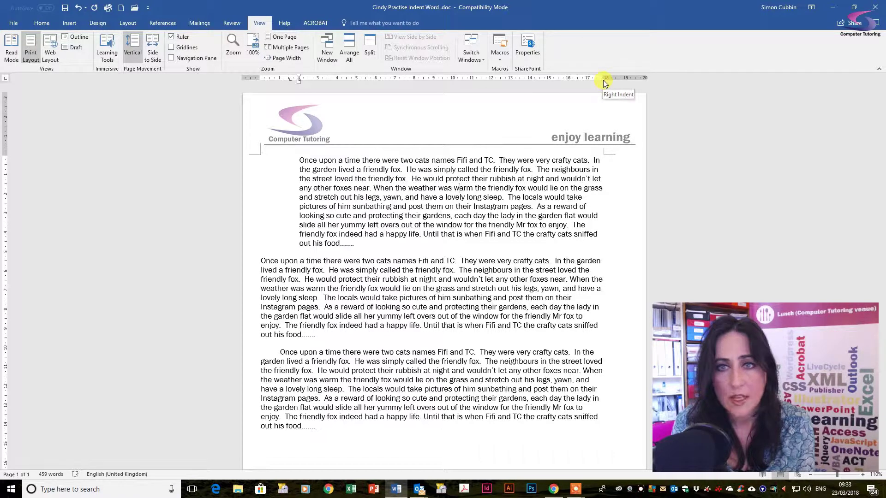
drag(602, 79, 549, 91)
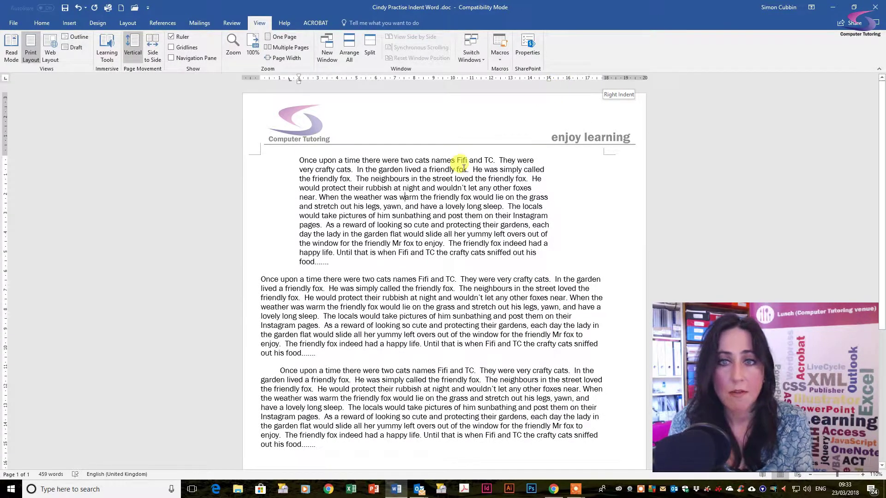
Undo the first paragraph's indents, try left and 15 cm right indents on everything, then undo
click(78, 9)
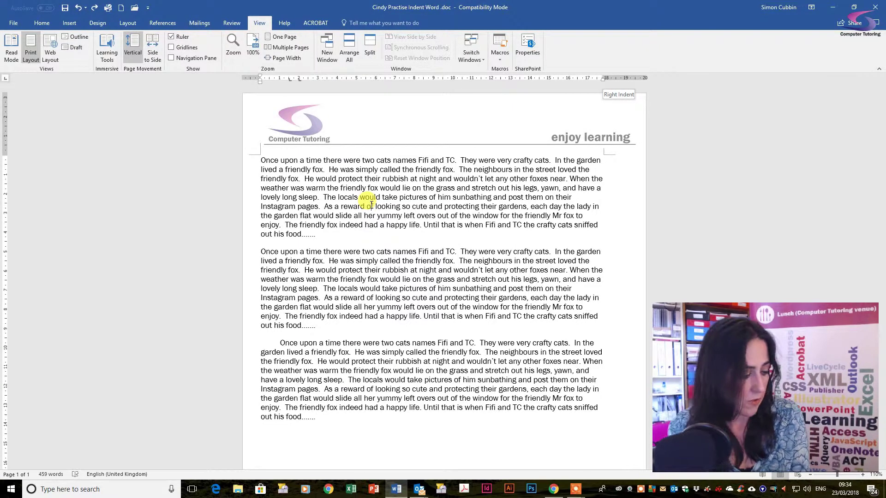
key(ctrl+a)
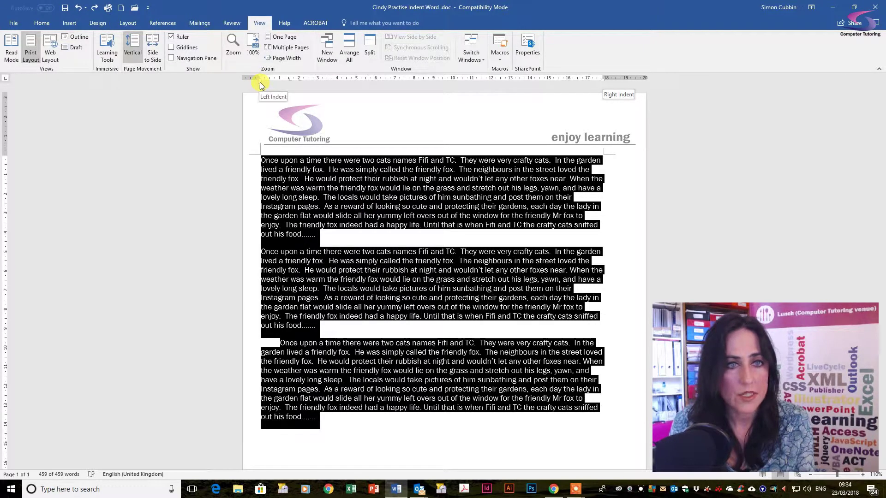
drag(259, 84, 307, 92)
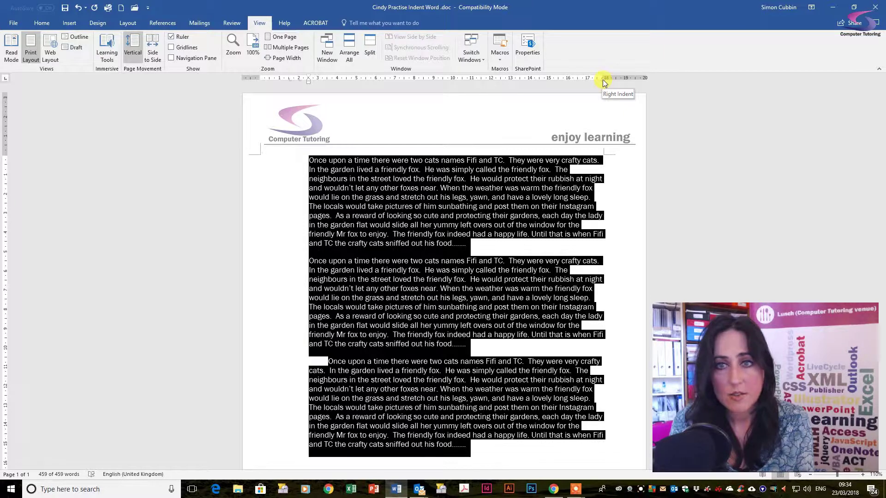
drag(603, 80, 545, 84)
key(ctrl+a)
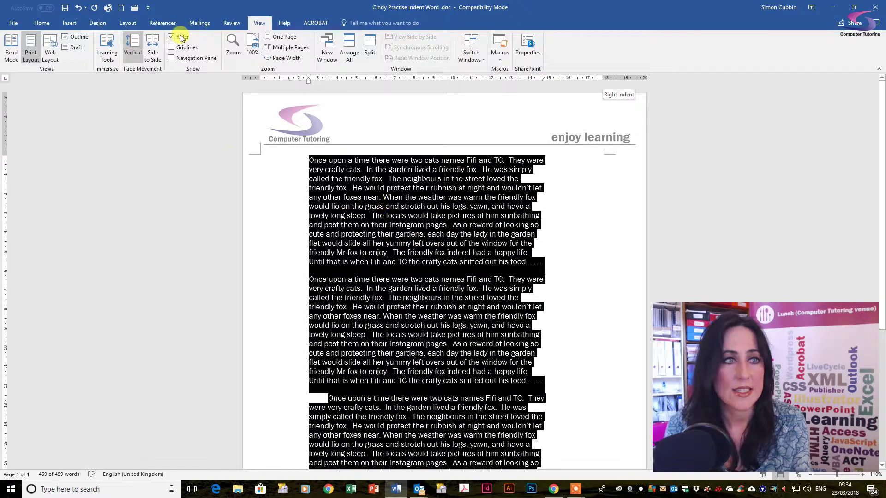
click(78, 8)
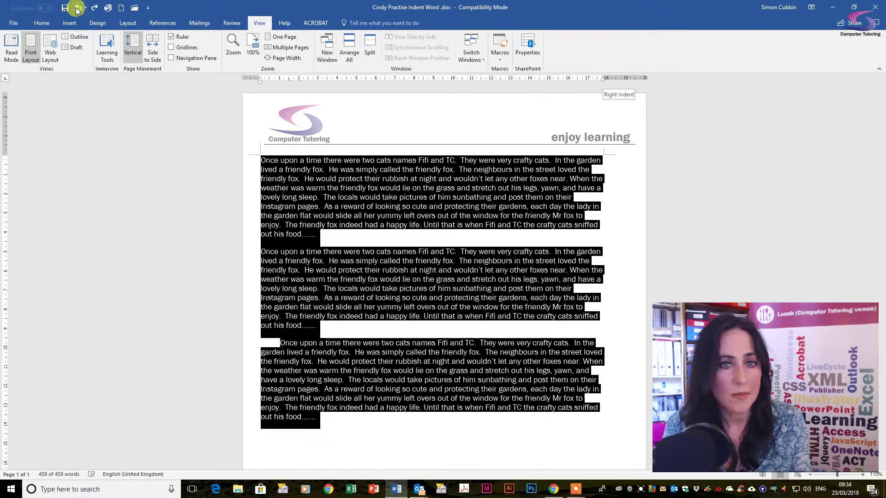
Undo the leftover indent, then try a 1 cm hanging indent on the first paragraph and undo it
click(300, 179)
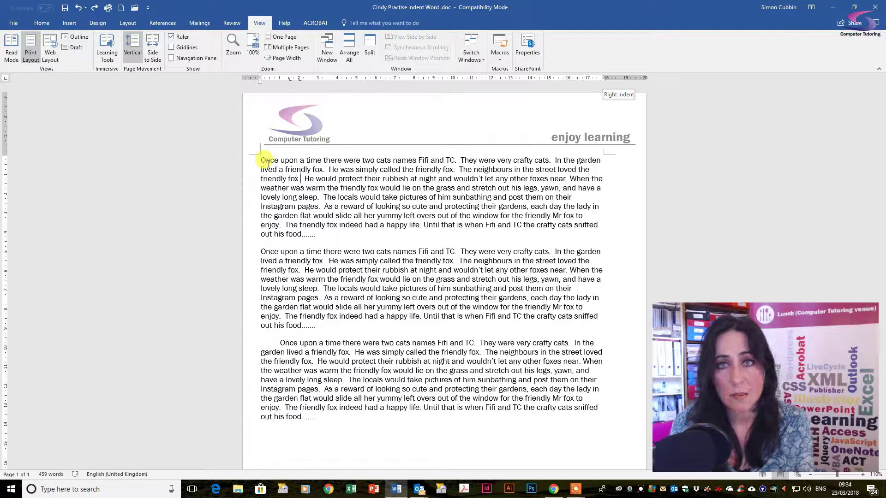
click(283, 169)
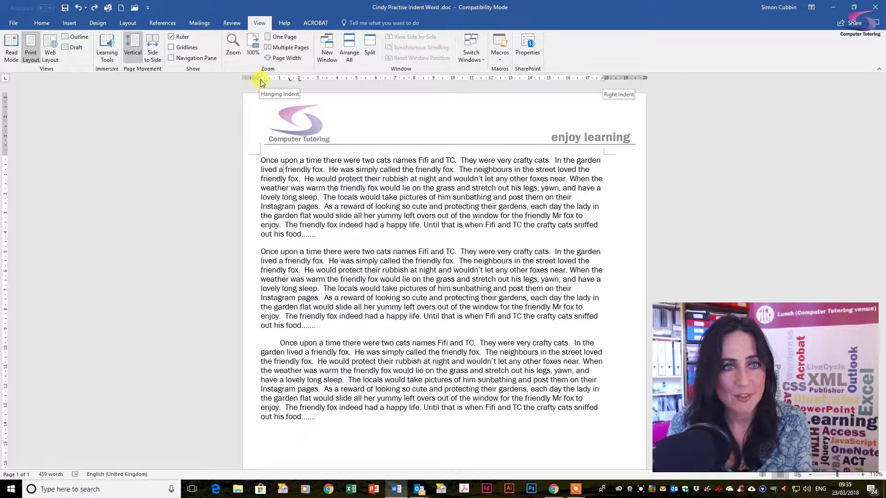
drag(260, 79, 309, 93)
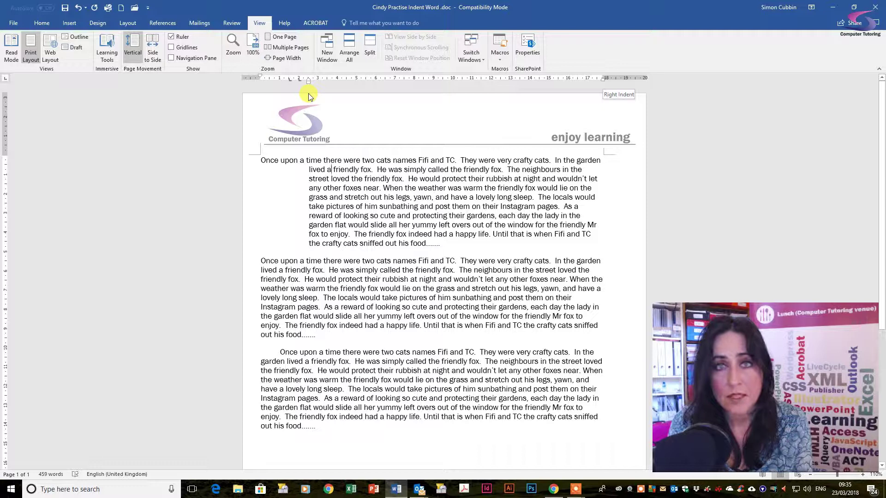
click(77, 9)
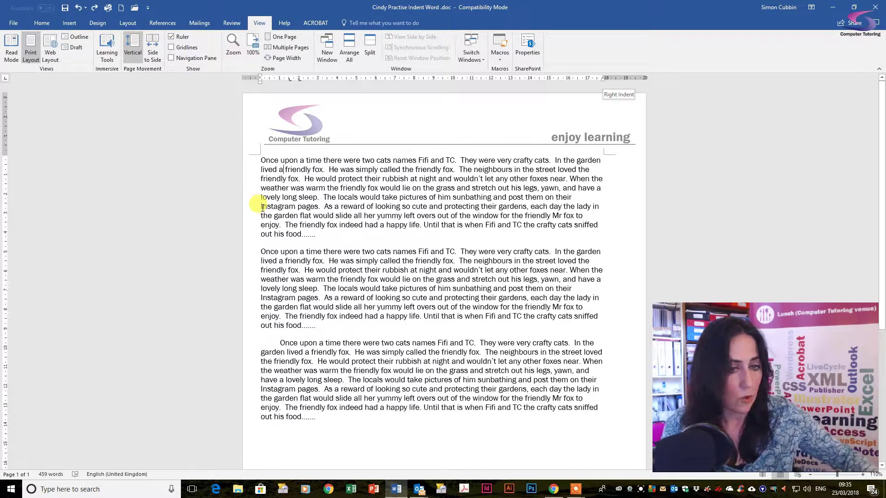
Select all the text and give all three paragraphs a hanging indent with the ruler
key(ctrl+a)
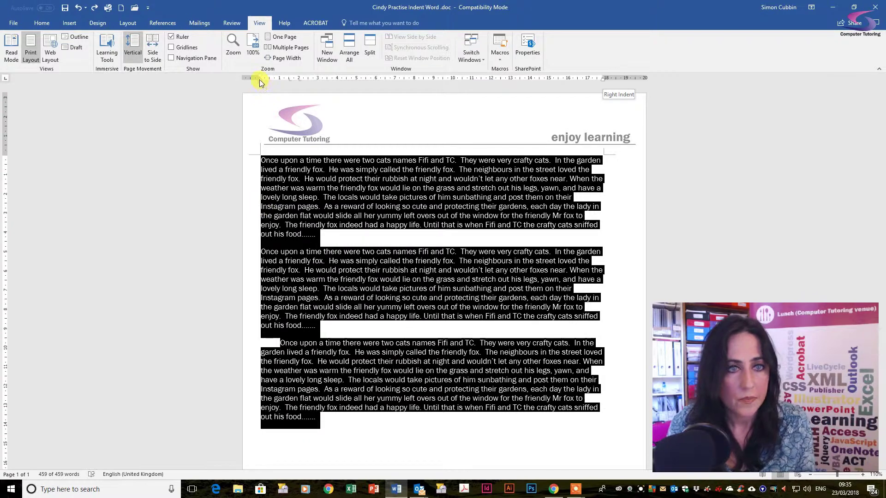
drag(260, 81, 266, 83)
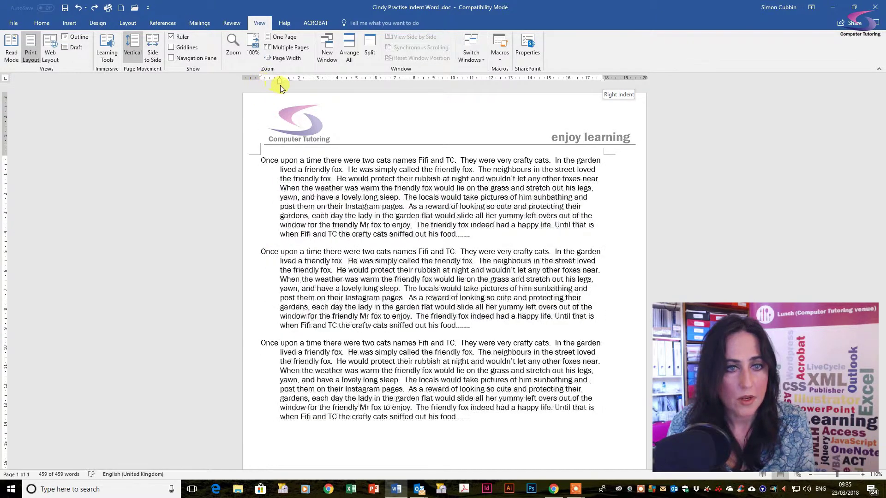
drag(280, 84, 314, 86)
click(294, 184)
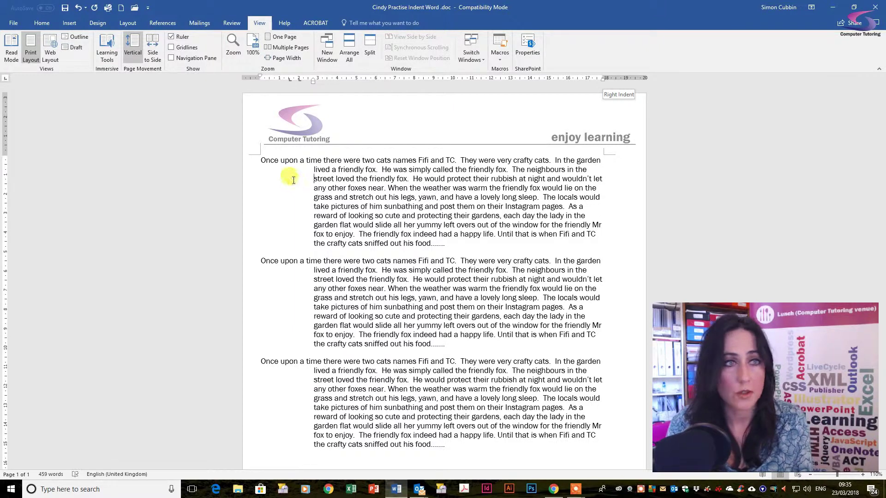
Undo the ruler hanging indent and set Left indentation to 1 cm in the Layout Paragraph dialog
click(78, 8)
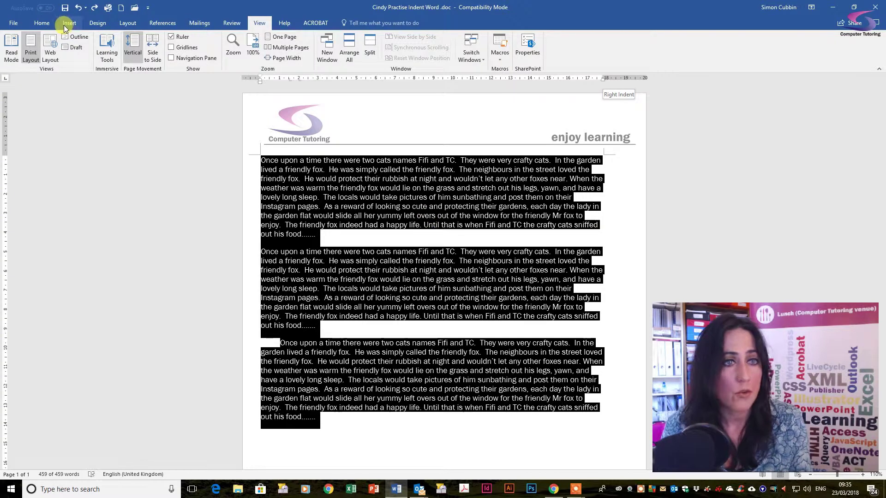
click(129, 23)
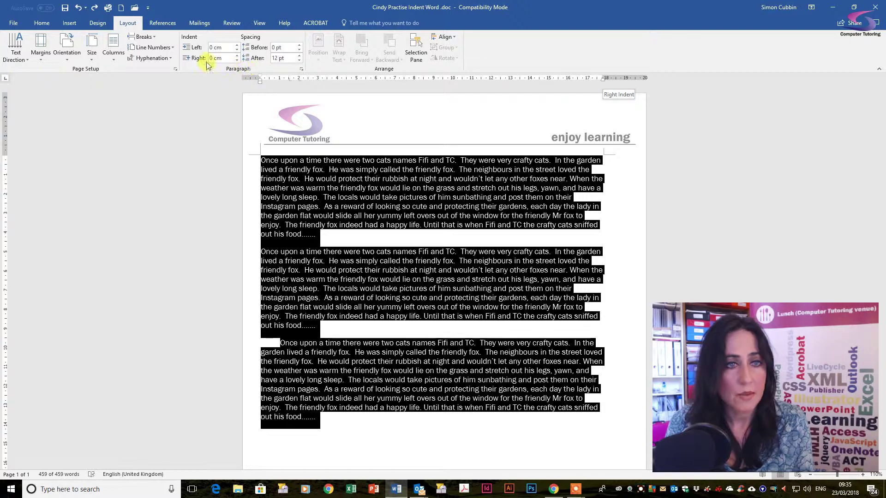
click(301, 69)
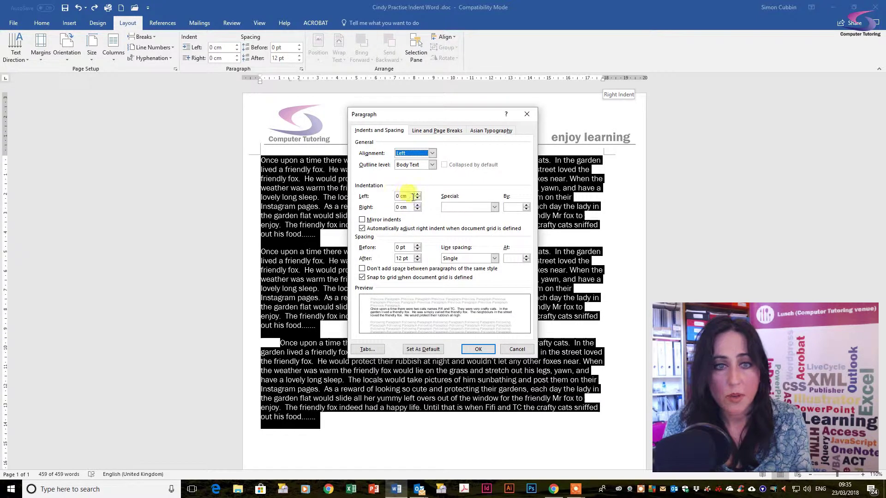
click(419, 197)
click(419, 194)
click(419, 194)
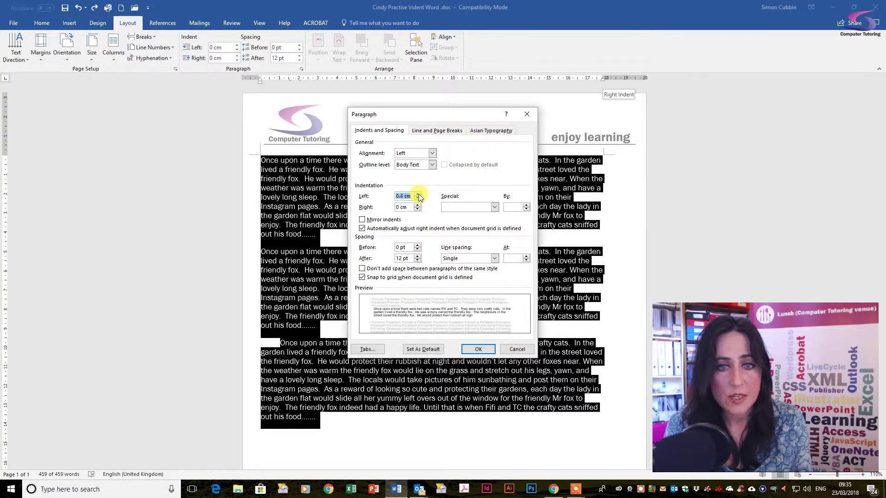
click(419, 194)
click(419, 194)
click(419, 195)
click(419, 194)
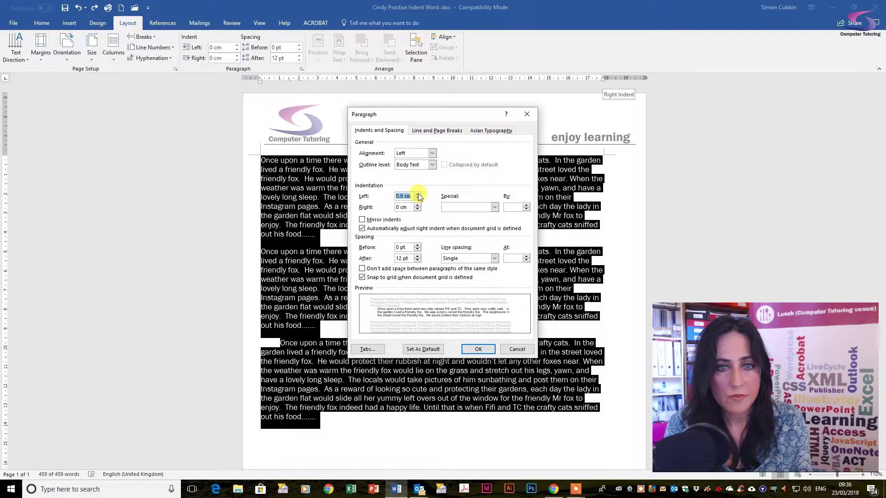
click(419, 194)
click(419, 194)
Set Right indentation to 1 cm and apply the paragraph settings
click(418, 209)
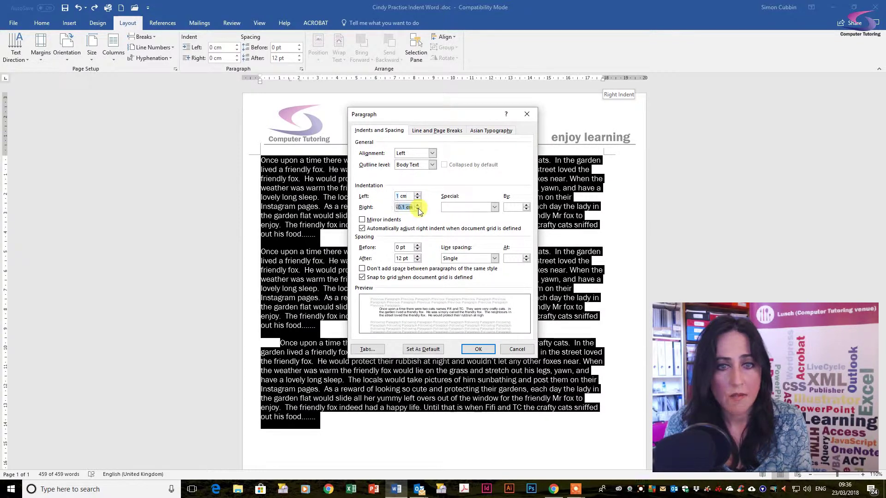
click(419, 205)
click(418, 206)
click(419, 205)
click(418, 205)
click(418, 205)
click(419, 205)
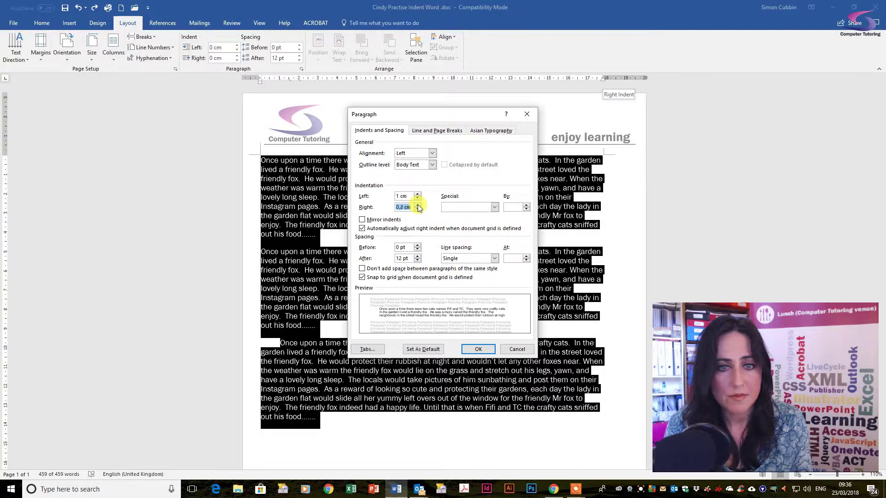
click(419, 205)
click(419, 206)
click(419, 205)
click(418, 205)
click(418, 206)
click(418, 205)
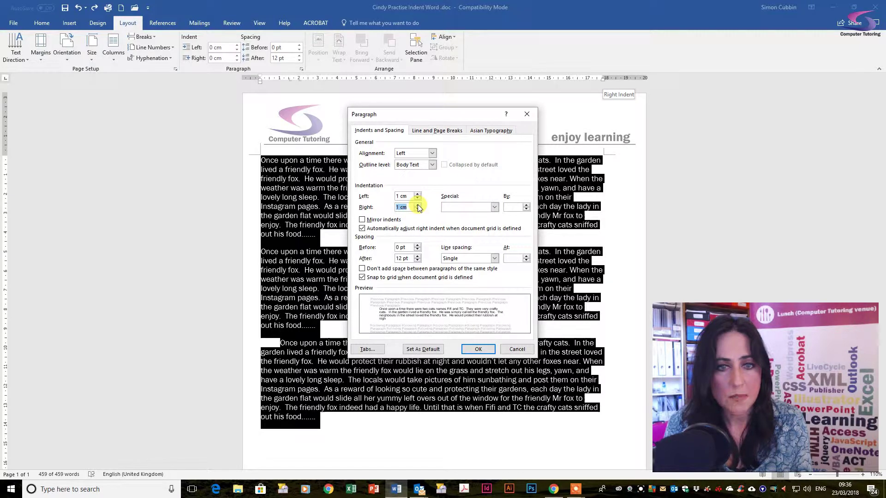
click(480, 349)
click(480, 346)
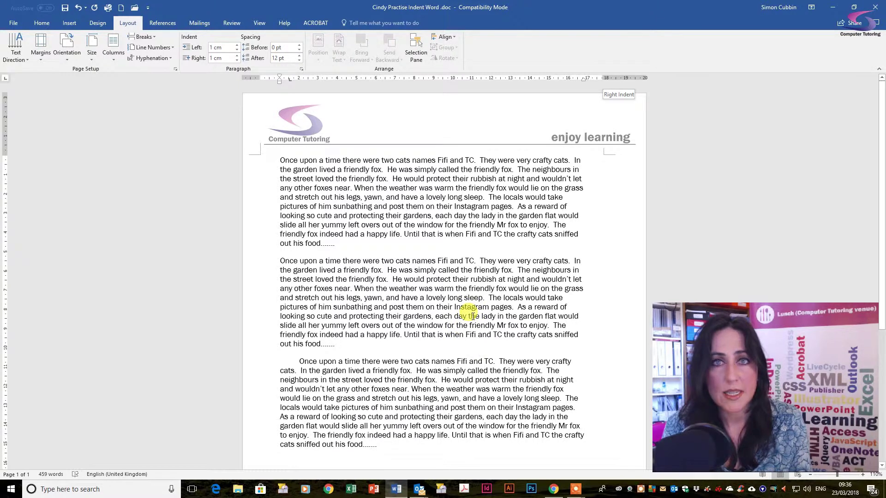
Select all the text and apply a 1.5 cm Hanging special indent in the Paragraph dialog
scroll(469, 313, down, 2)
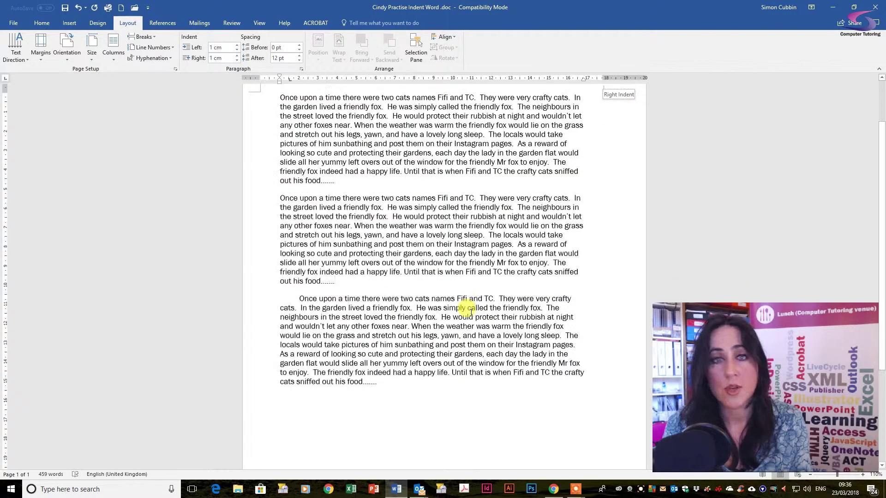
scroll(469, 310, up, 2)
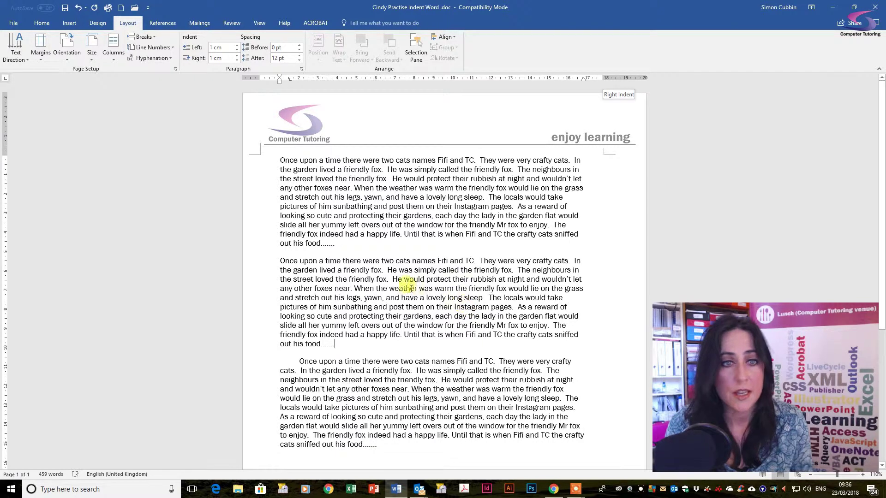
key(ctrl+a)
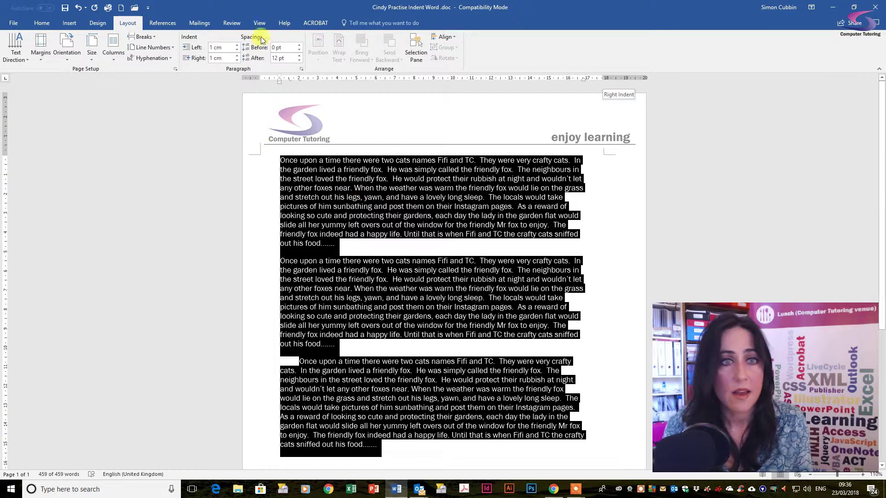
click(301, 69)
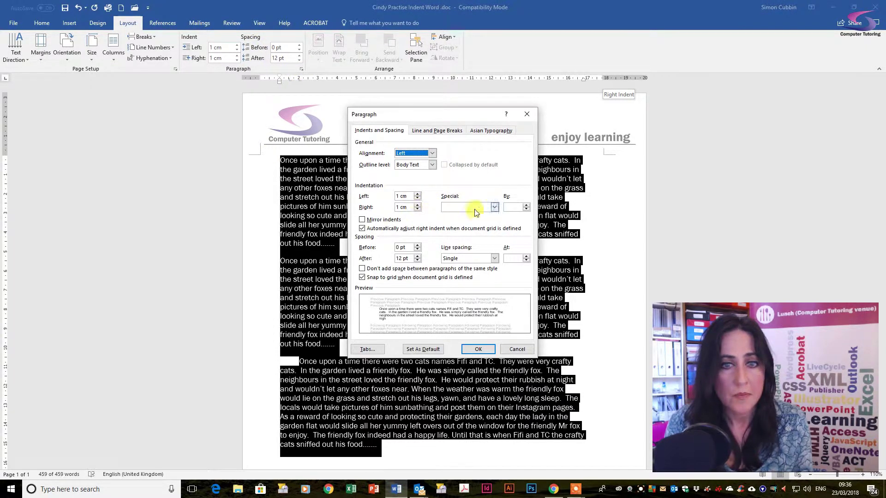
click(494, 208)
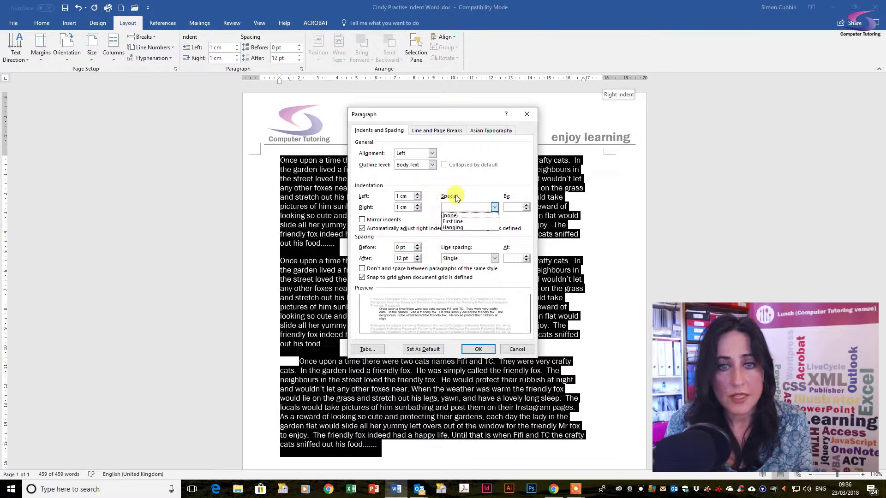
click(462, 227)
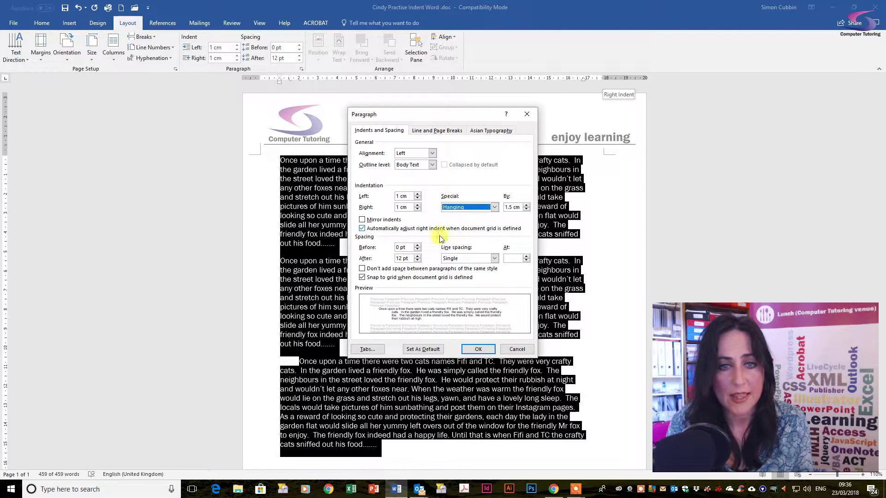
click(478, 349)
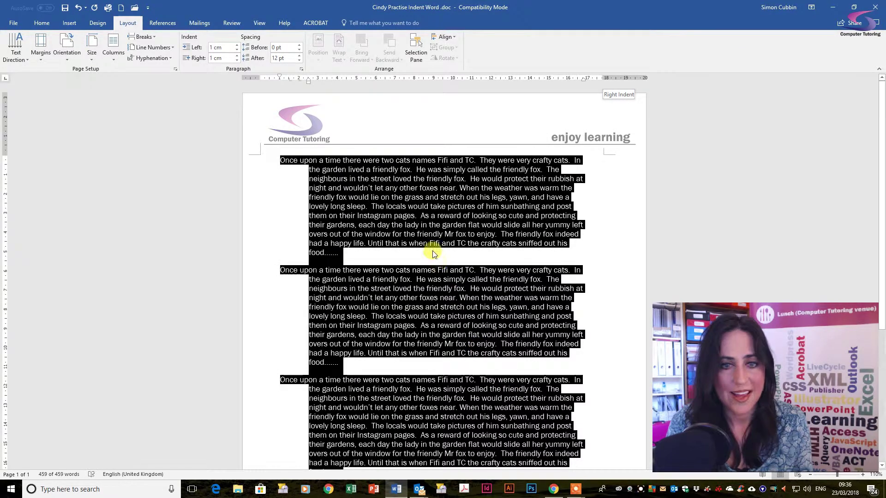
click(432, 253)
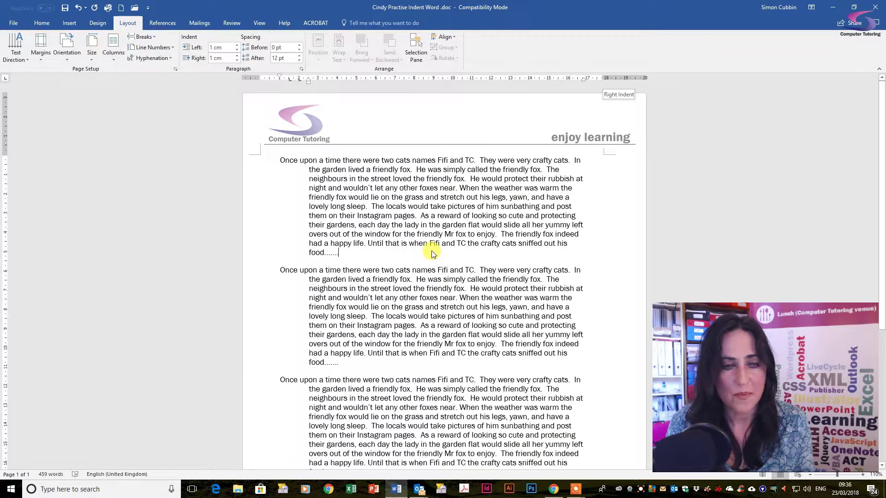